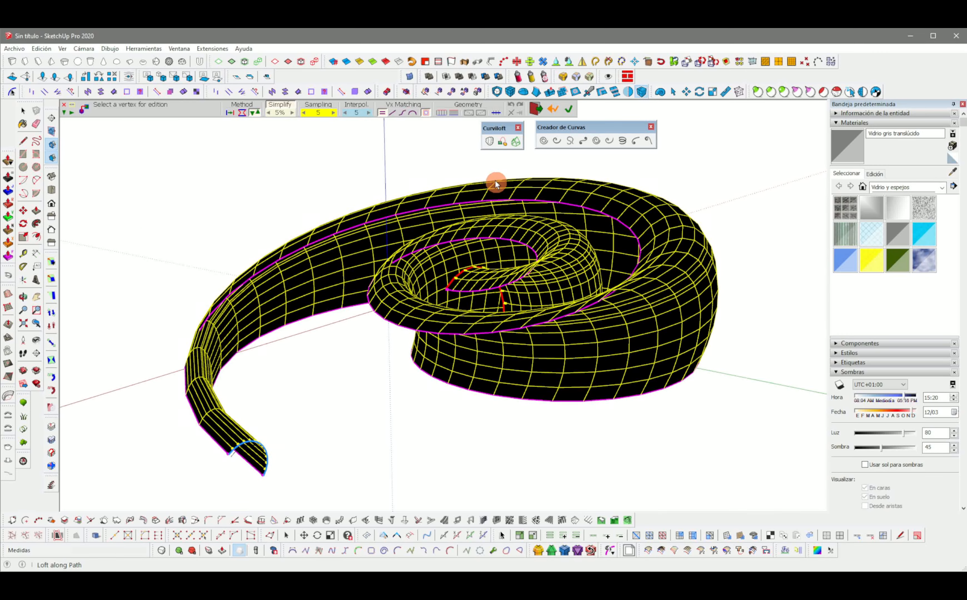
- Change the calculation method of the spiral's Loft along Path preview so the profile follows the curve differently, and inspect the resulting shape
click(234, 114)
middle_drag(359, 356, 608, 370)
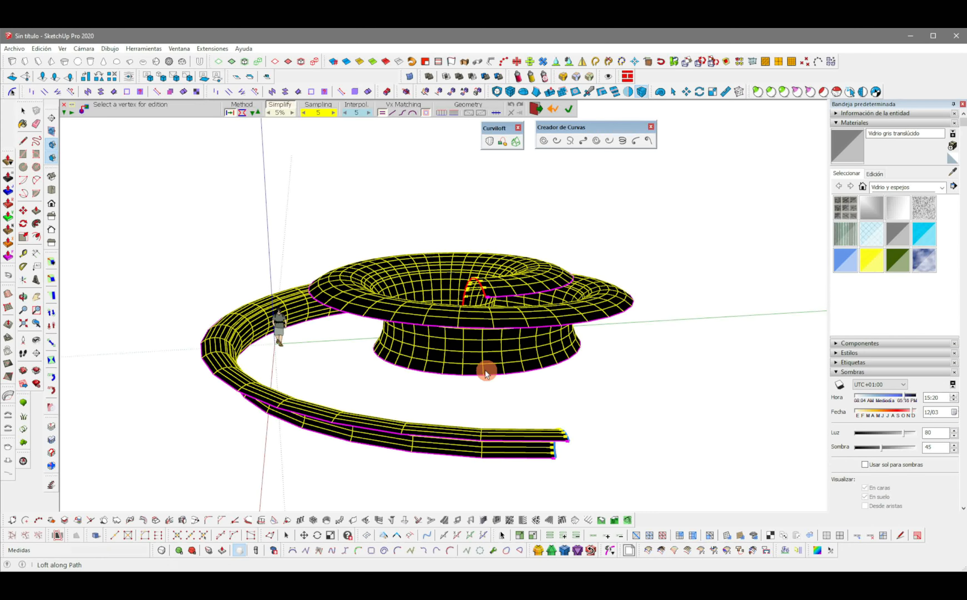
middle_drag(485, 373, 287, 343)
scroll(306, 339, up, 2)
middle_drag(496, 325, 536, 351)
scroll(307, 339, down, 3)
scroll(547, 364, up, 1)
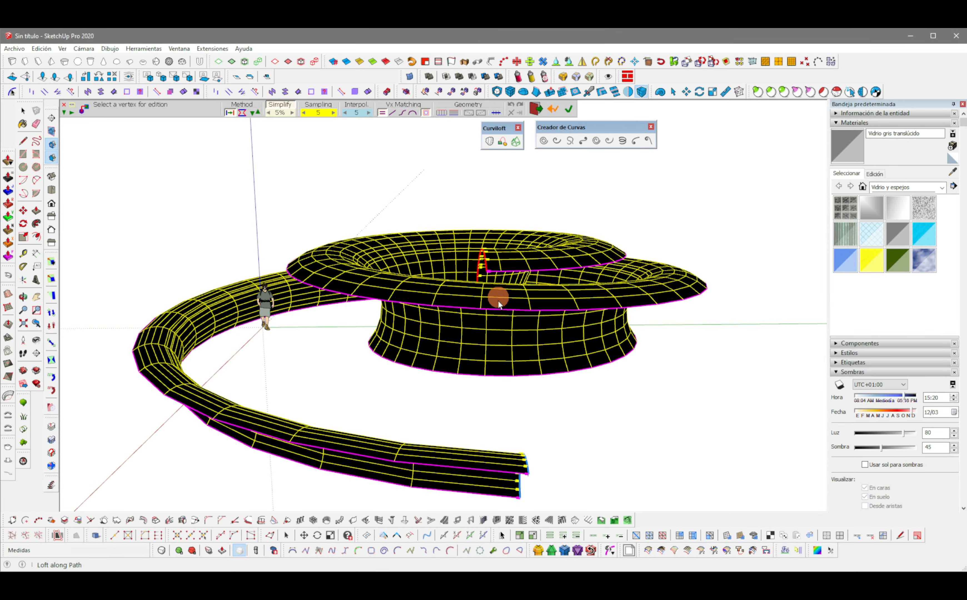
- Preview the spiral loft as intermediate edges only, without faces
click(447, 114)
click(455, 114)
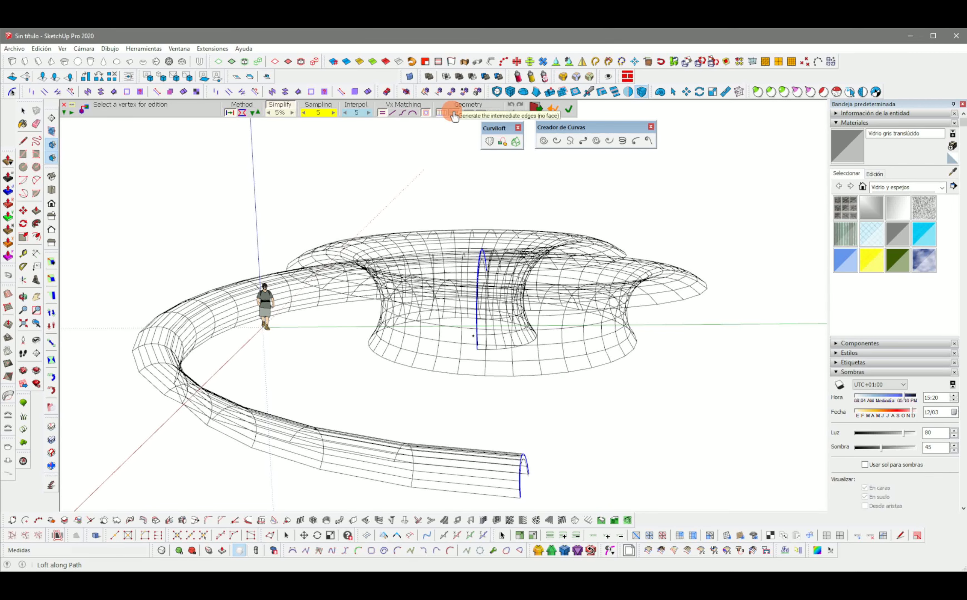
middle_drag(435, 251, 404, 369)
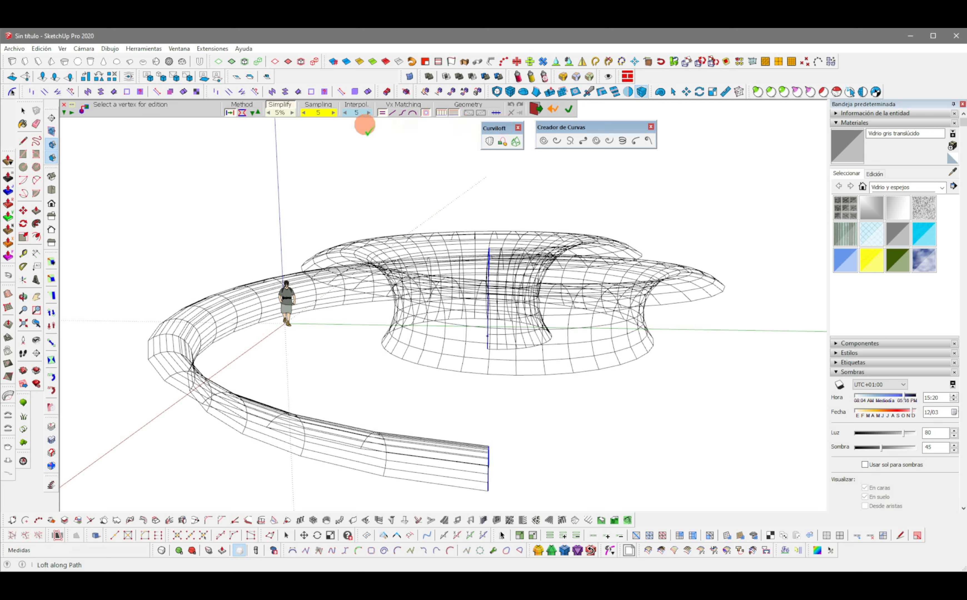
- Set the loft geometry back to faces and generate the spiral shell surface
click(444, 113)
click(454, 114)
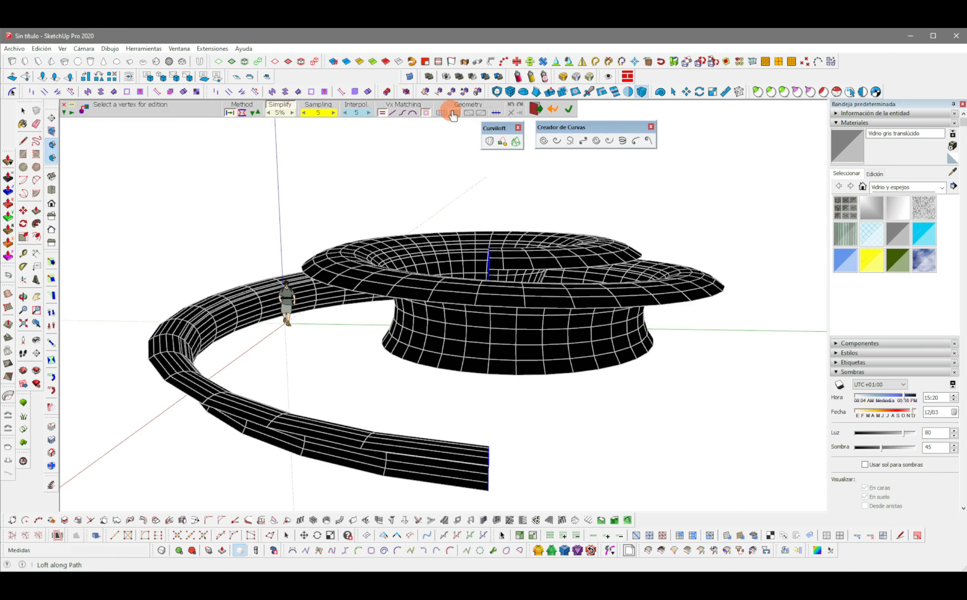
middle_drag(457, 295, 485, 295)
scroll(468, 325, up, 2)
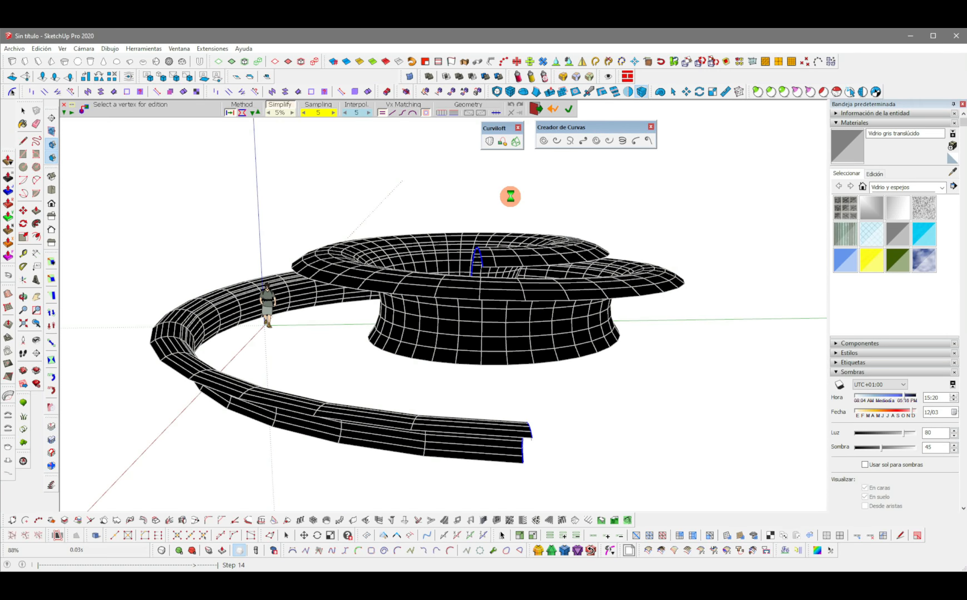
middle_drag(511, 196, 695, 225)
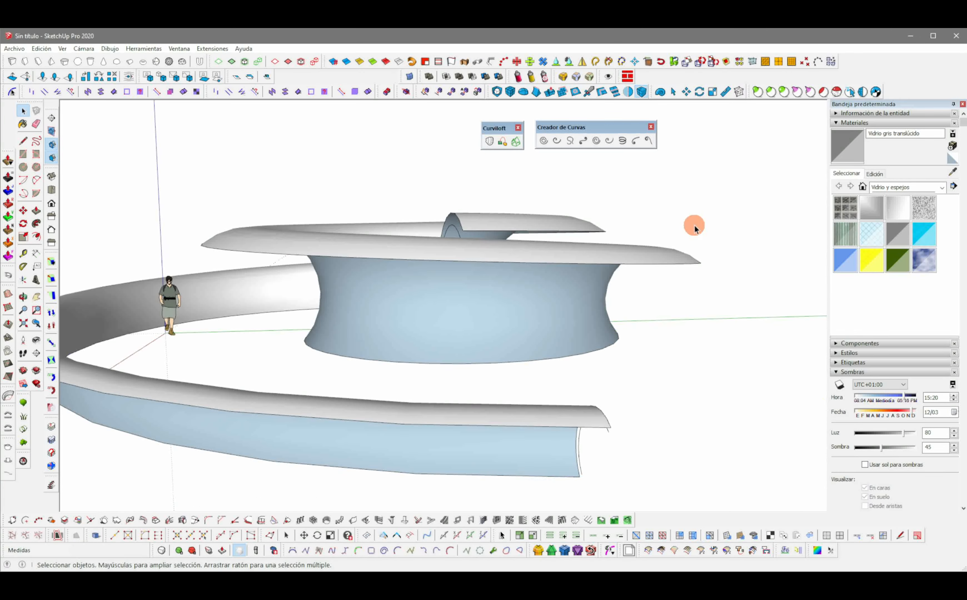
- Start a second Loft along Path using the shell's lower spiral edge as the rail and the offset inner arc as the profile
click(502, 141)
click(501, 365)
mouse_move(492, 400)
middle_down()
mouse_move(501, 278)
mouse_move(473, 241)
mouse_move(502, 373)
mouse_move(691, 382)
mouse_move(700, 314)
mouse_move(725, 311)
middle_up()
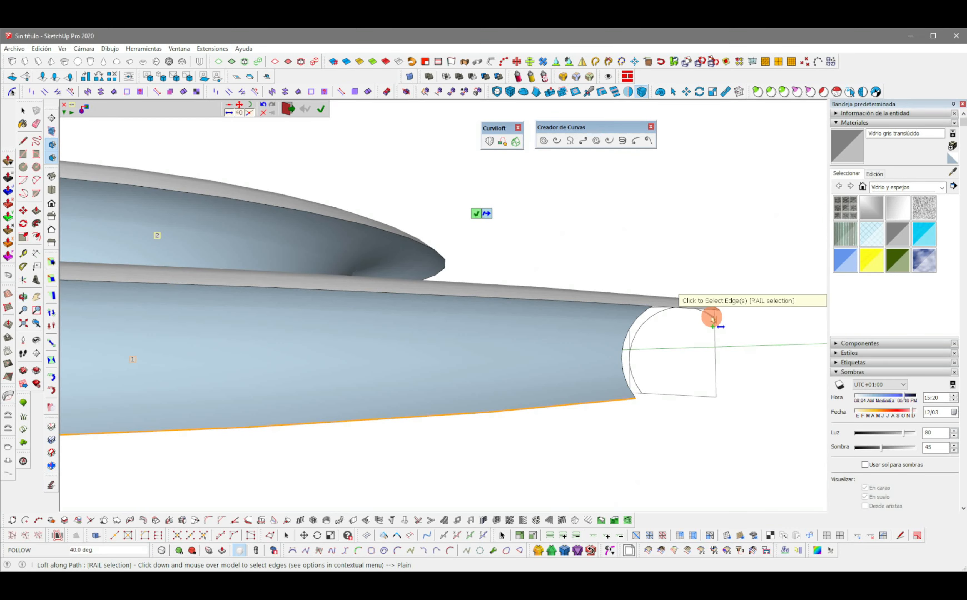
click(718, 294)
scroll(559, 336, down, 3)
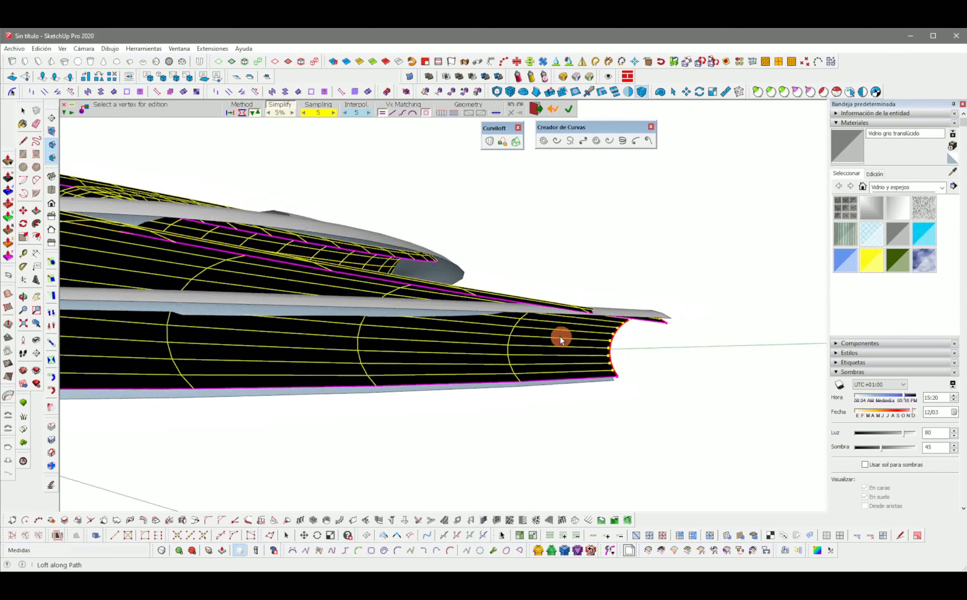
- Set the second loft to generate only intermediate edges without faces, and create the spiral lattice
middle_drag(560, 337, 263, 115)
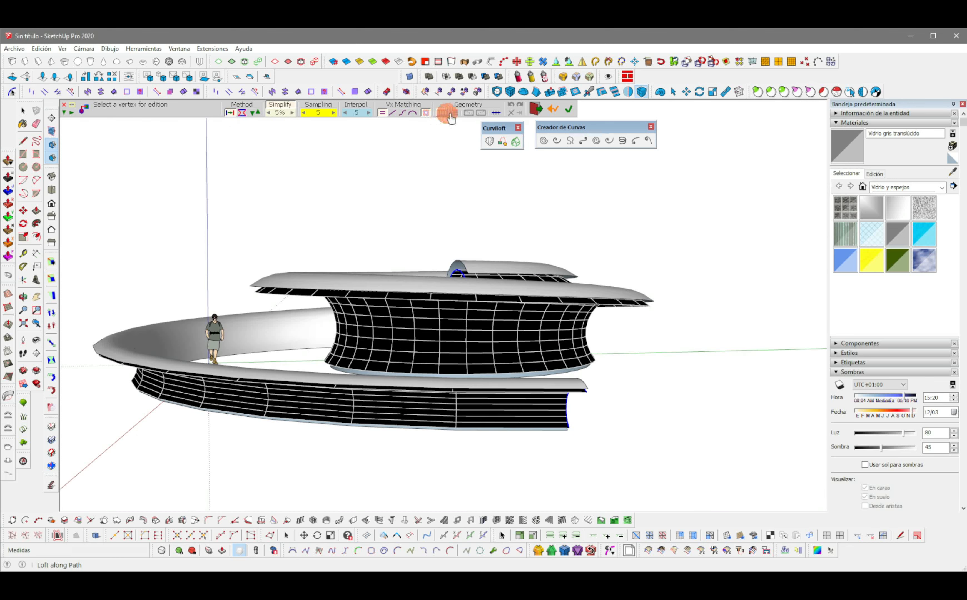
click(453, 113)
click(442, 113)
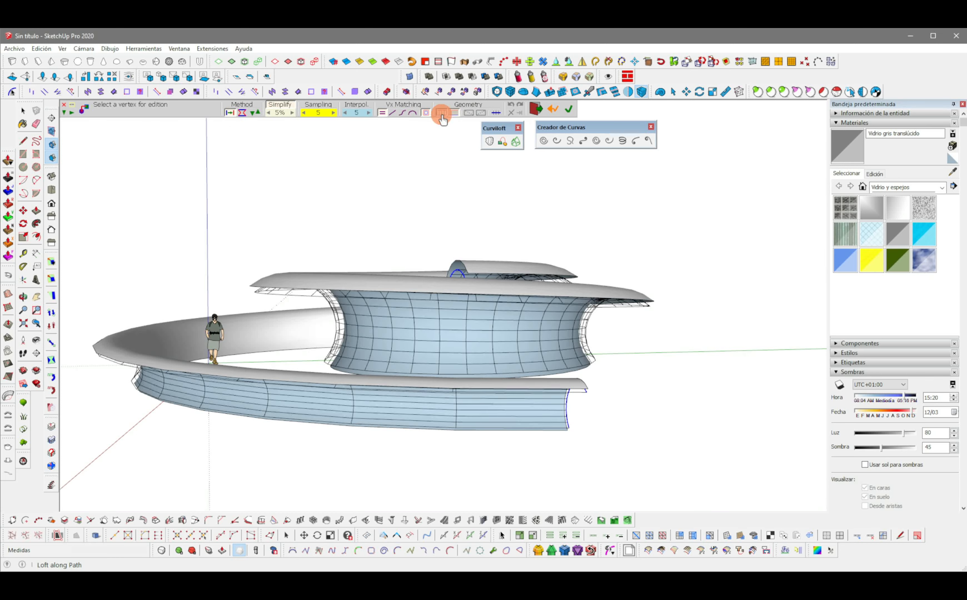
click(532, 201)
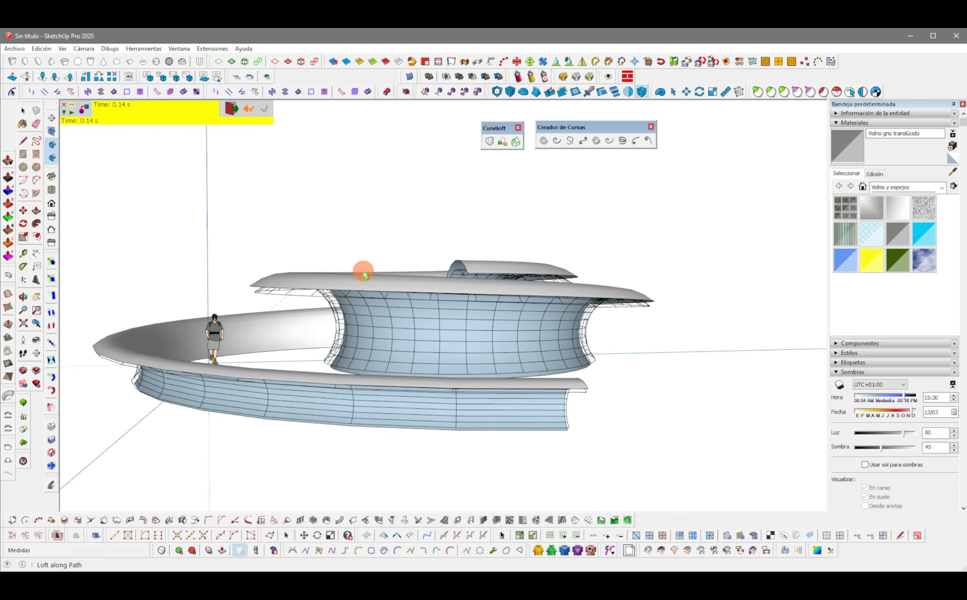
- Select the spiral shell together with its edge lattice and combine them into one group
middle_drag(290, 240, 615, 382)
click(616, 376)
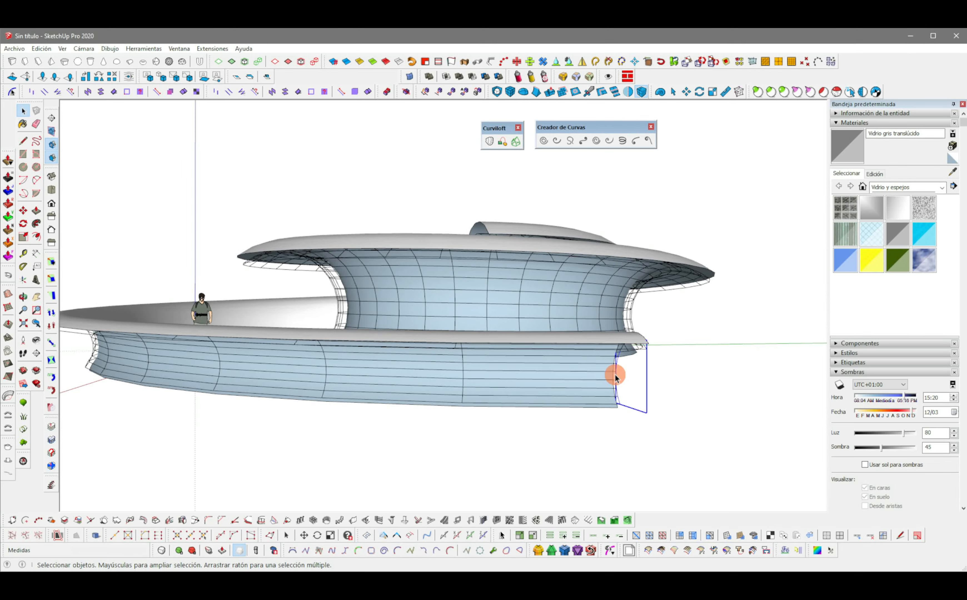
triple_click(601, 372)
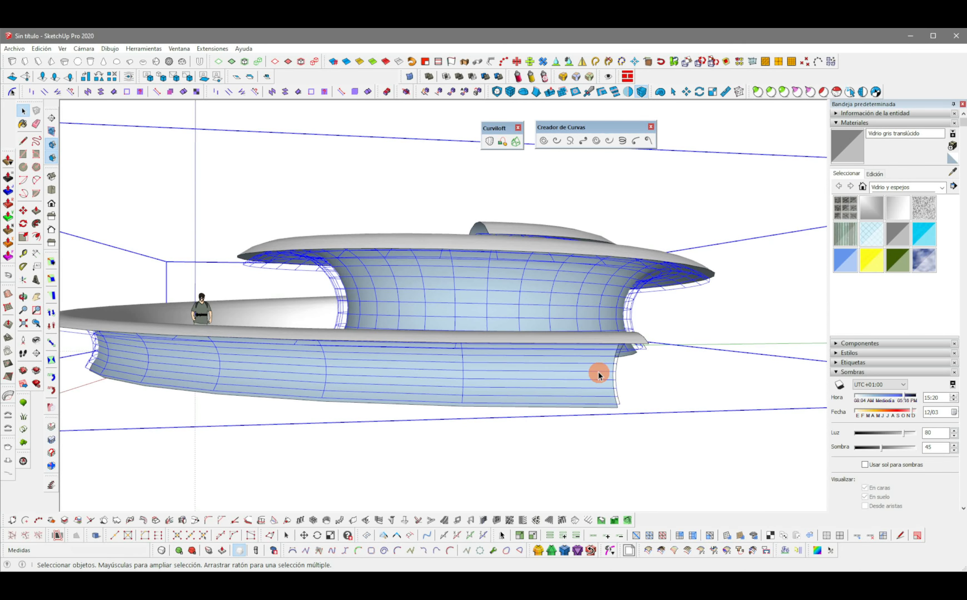
scroll(598, 371, down, 5)
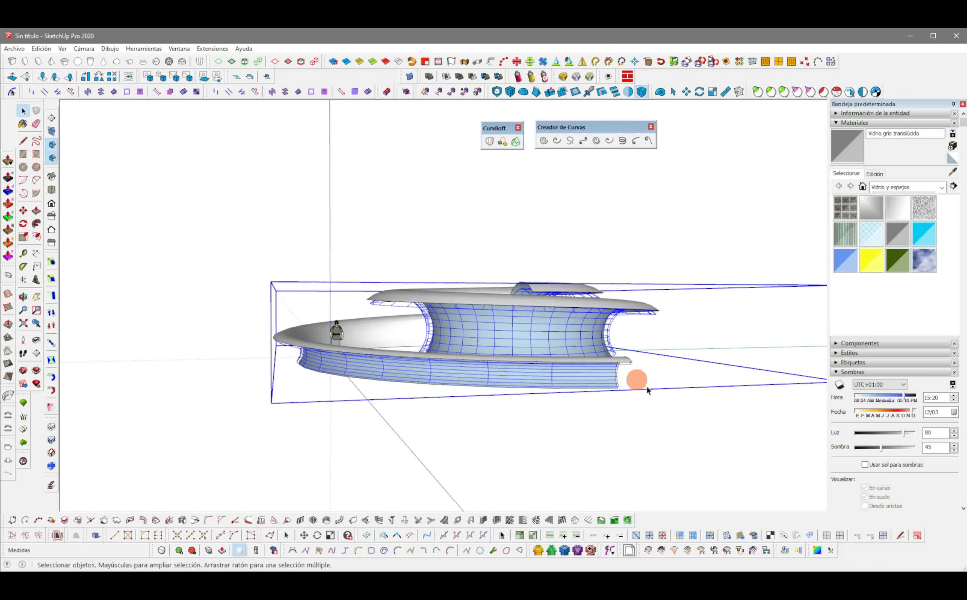
drag(466, 262, 368, 250)
right_click(470, 315)
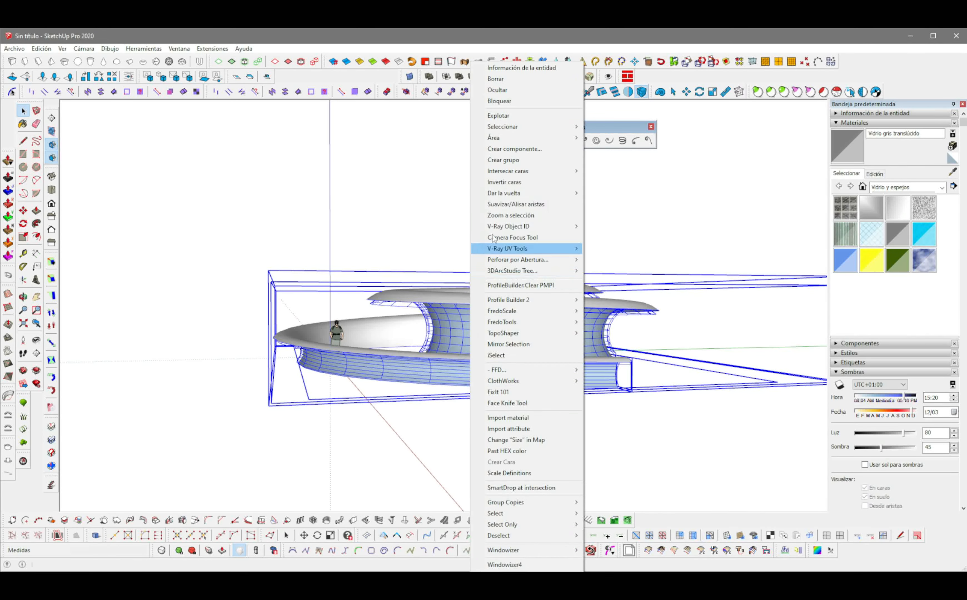
click(502, 161)
- Scale the grouped spiral along the blue axis to make the building taller
middle_drag(467, 253, 444, 303)
key(s)
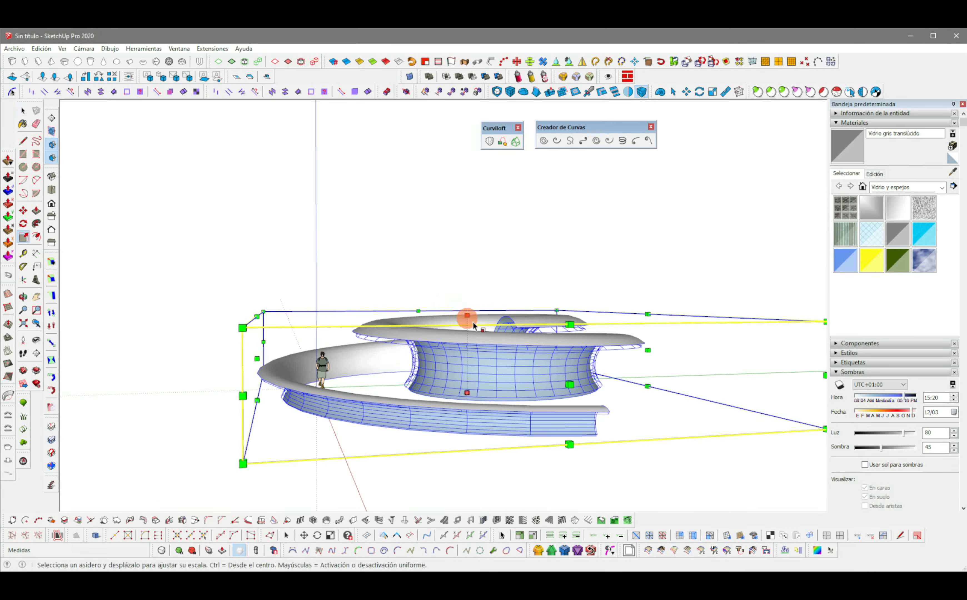
drag(463, 314, 264, 153)
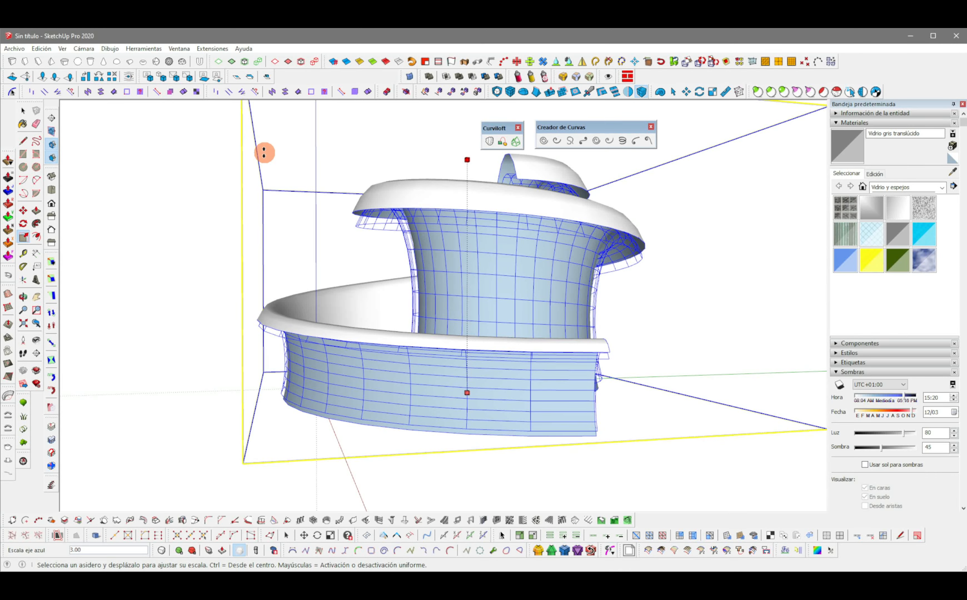
middle_drag(264, 153, 279, 347)
key(s)
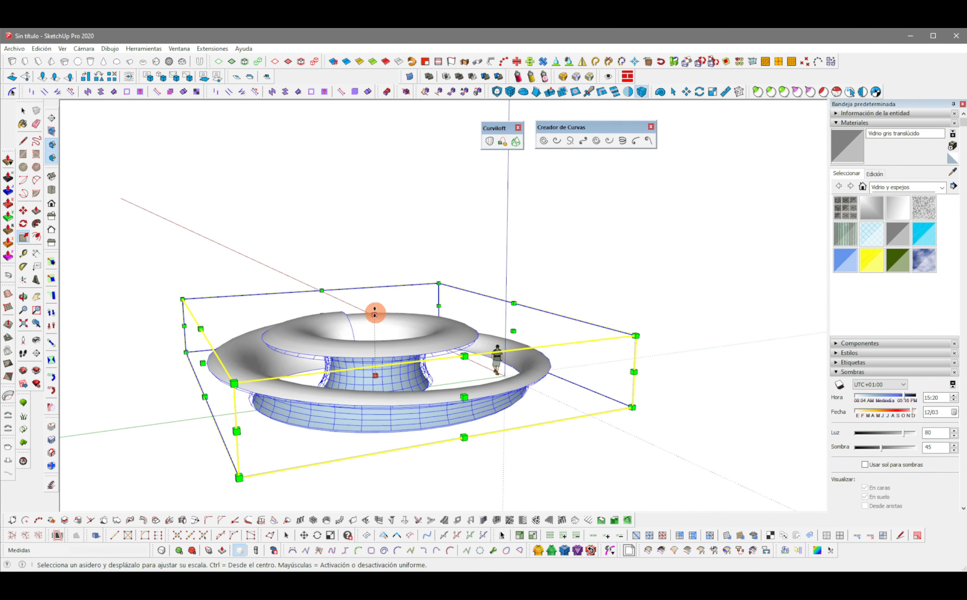
middle_drag(375, 314, 439, 252)
key(space)
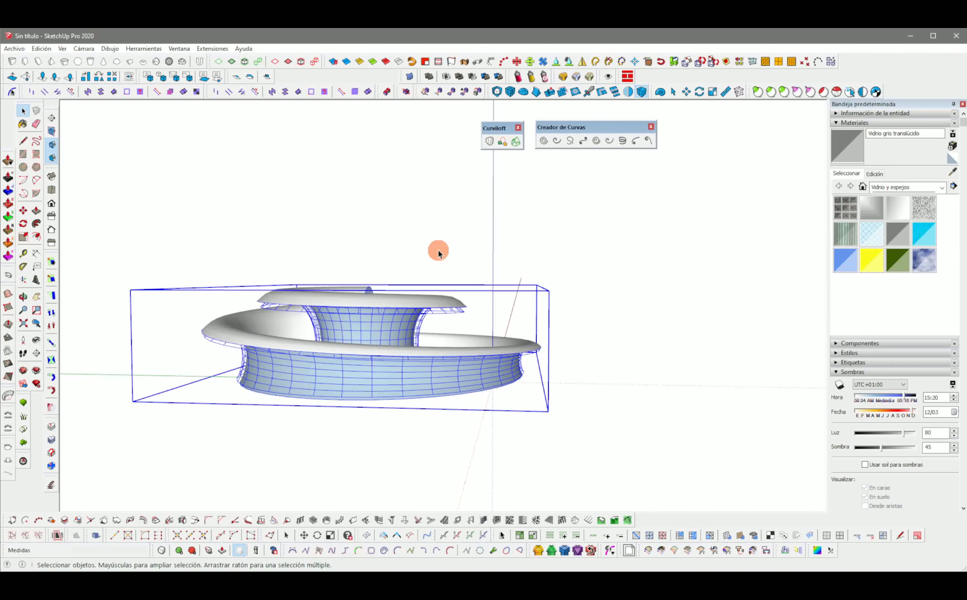
click(438, 251)
- Draw a ground rectangle of about 30 by 21 m around the whole spiral in plan view
scroll(403, 340, up, 5)
middle_drag(398, 345, 539, 337)
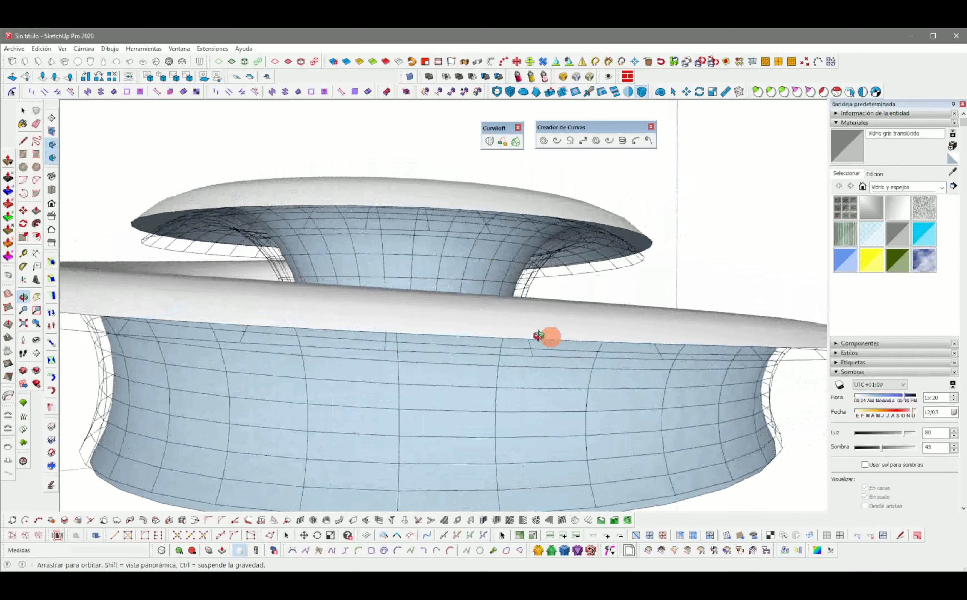
scroll(403, 356, down, 5)
middle_drag(436, 335, 287, 273)
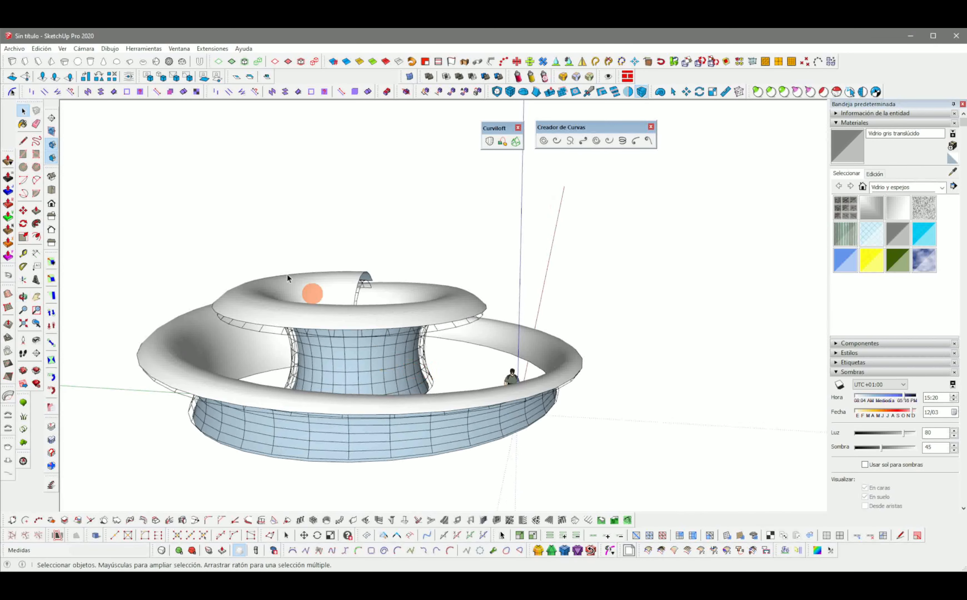
click(57, 192)
scroll(460, 295, down, 3)
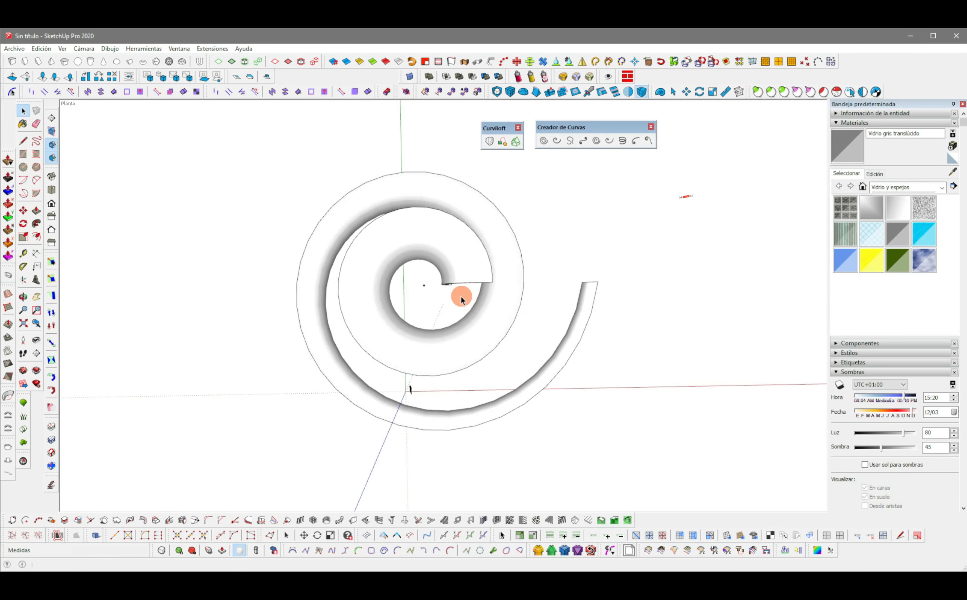
scroll(460, 295, down, 1)
key(r)
click(272, 179)
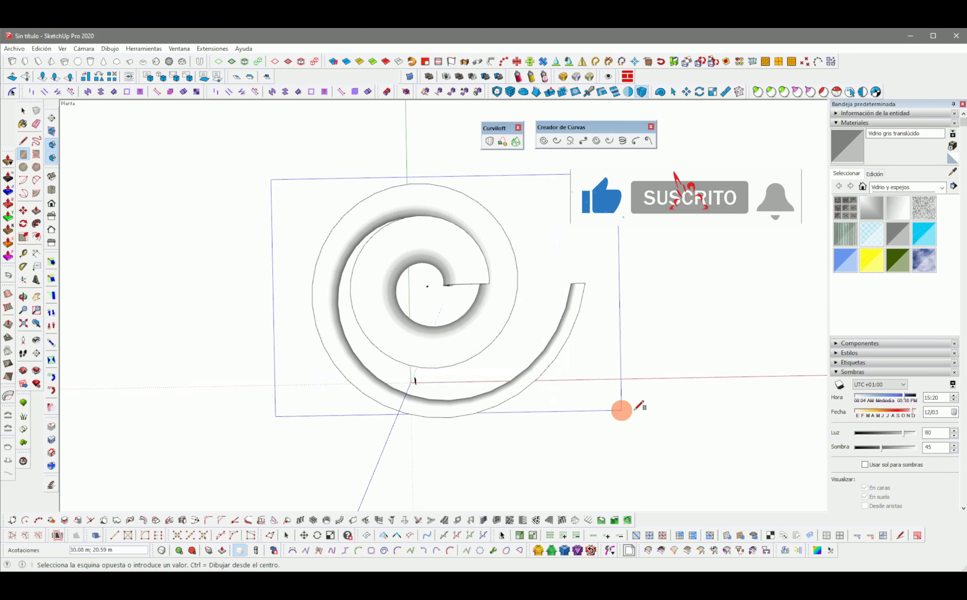
click(633, 420)
- Give the ground rectangle a slight thickness with Push/Pull and make it a group
middle_drag(555, 363, 524, 328)
key(p)
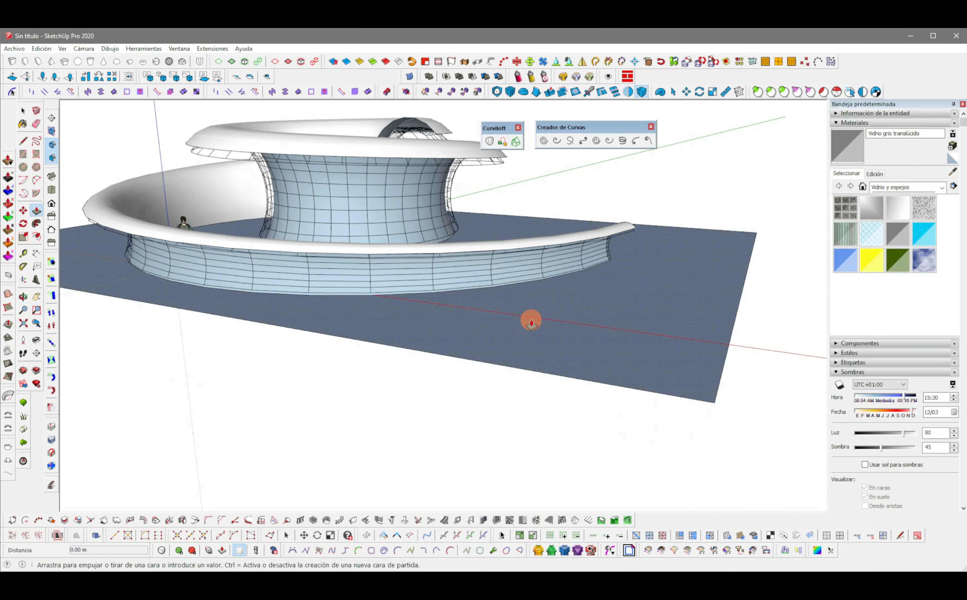
key(space)
right_click(463, 319)
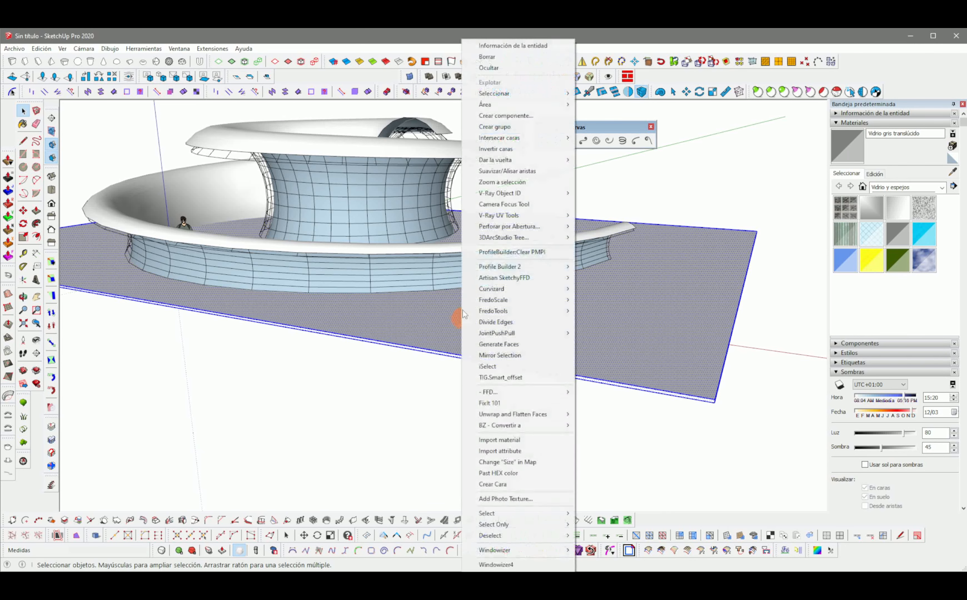
click(500, 128)
- Select the spiral group and move it vertically up about 0.39 m relative to the ground slab
shift+middle_drag(424, 271, 533, 360)
click(533, 359)
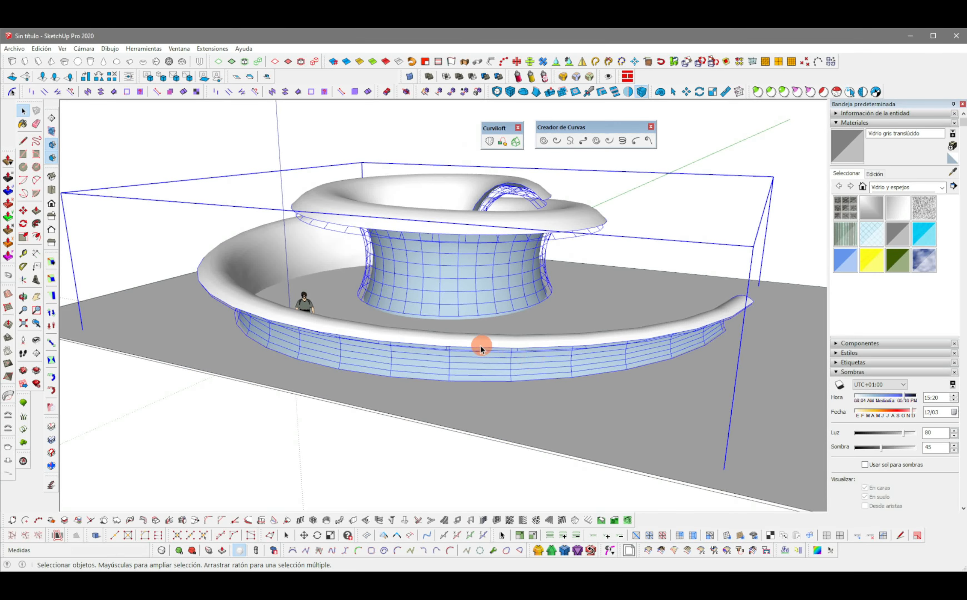
middle_drag(467, 336, 469, 309)
key(m)
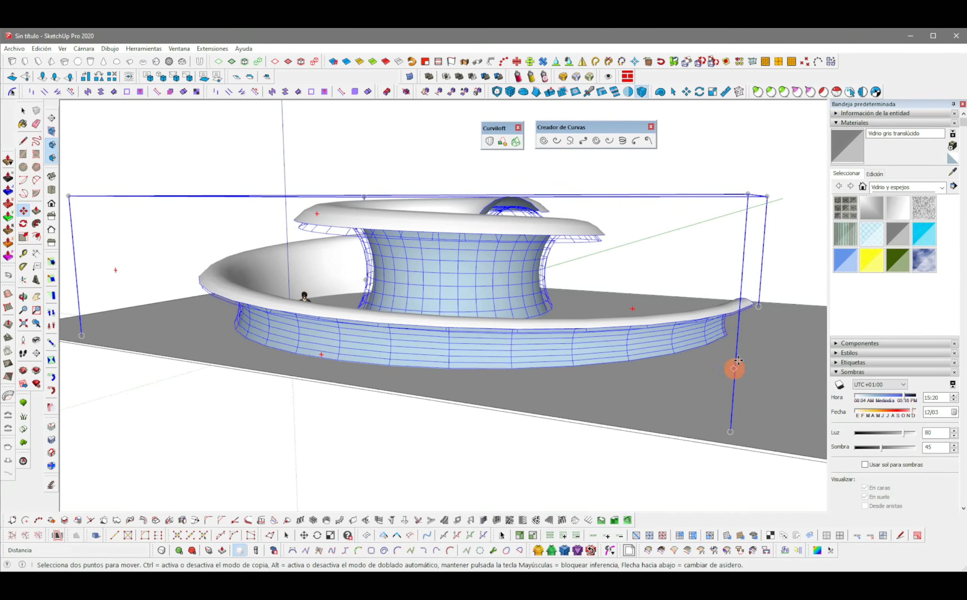
click(757, 309)
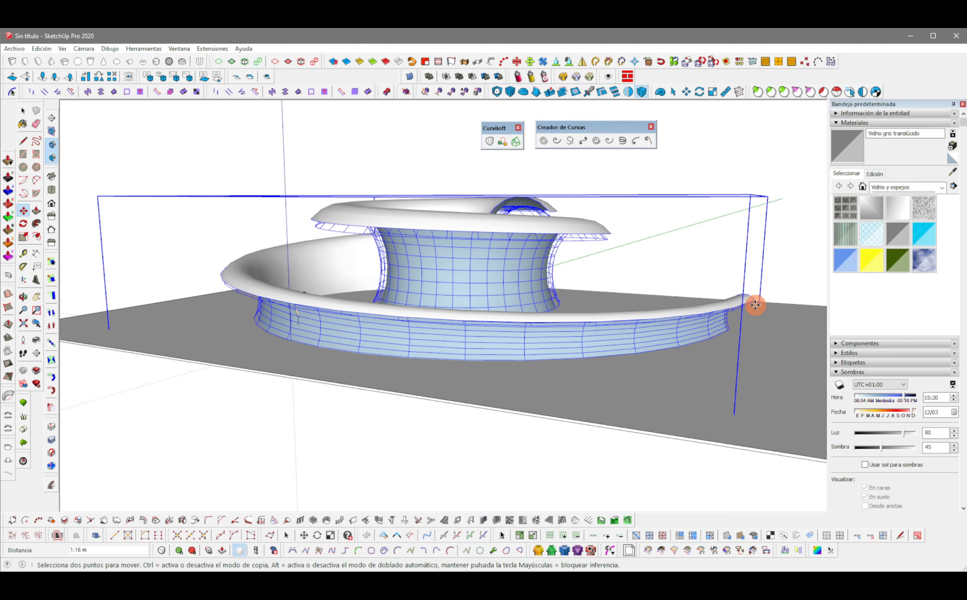
key(Escape)
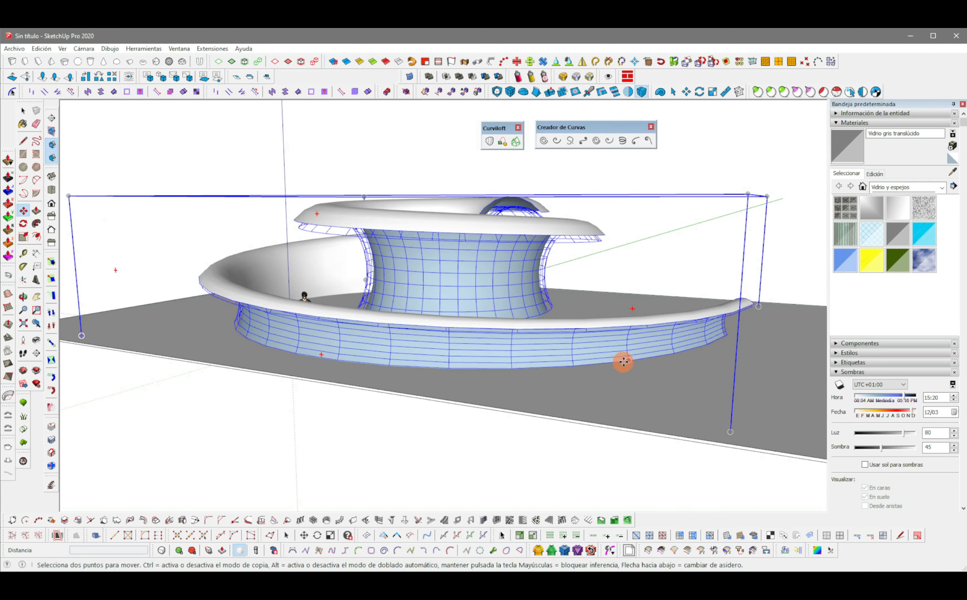
click(625, 362)
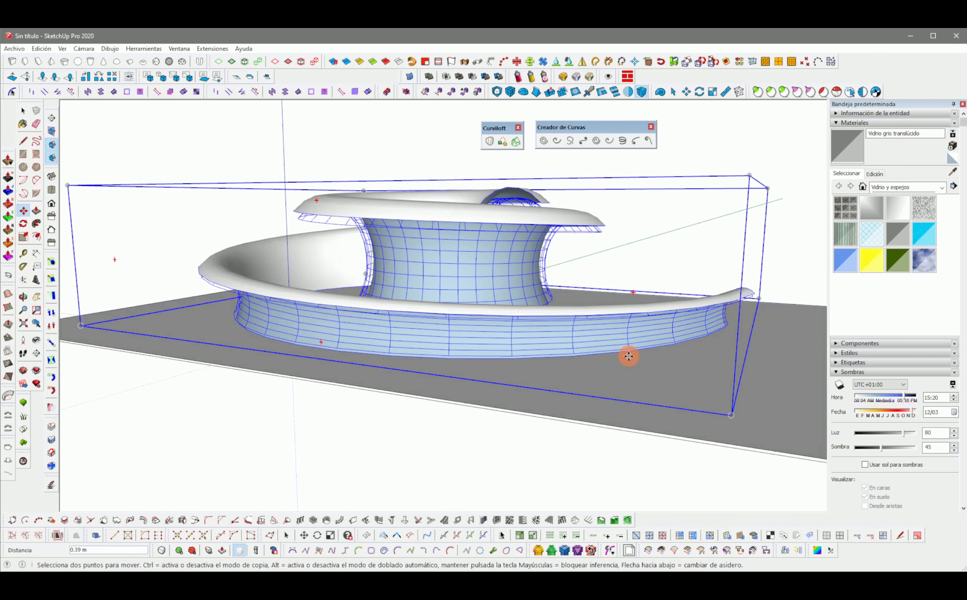
- Move the spiral group down about 0.42 m from a point on its lower edge to seat it on the slab
scroll(629, 355, up, 5)
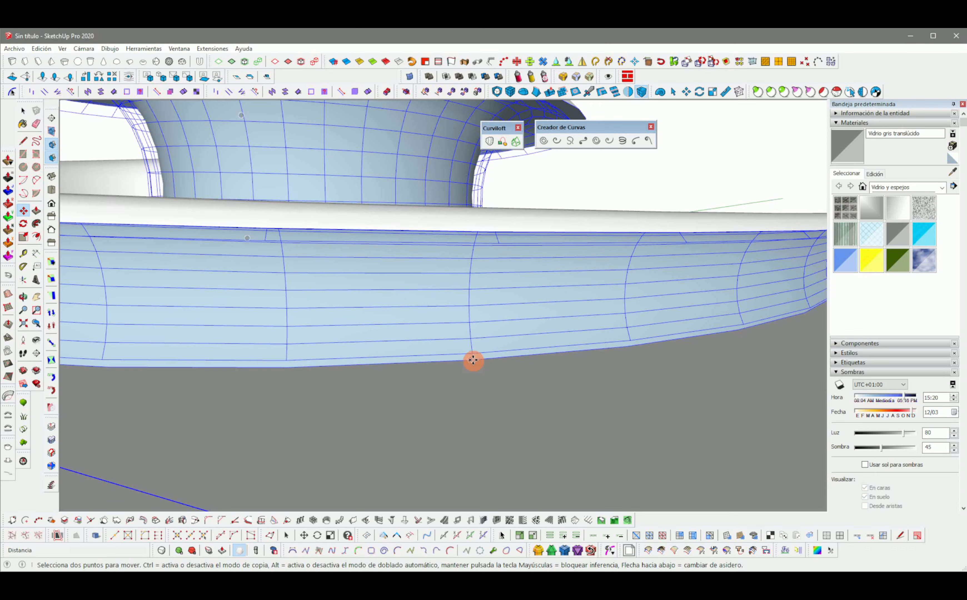
click(473, 360)
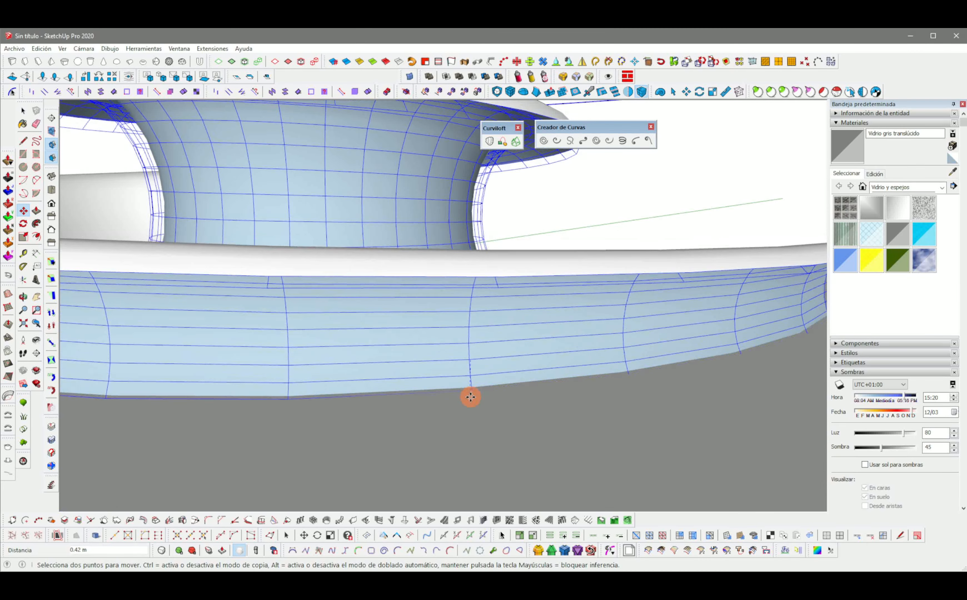
key(space)
scroll(469, 392, down, 6)
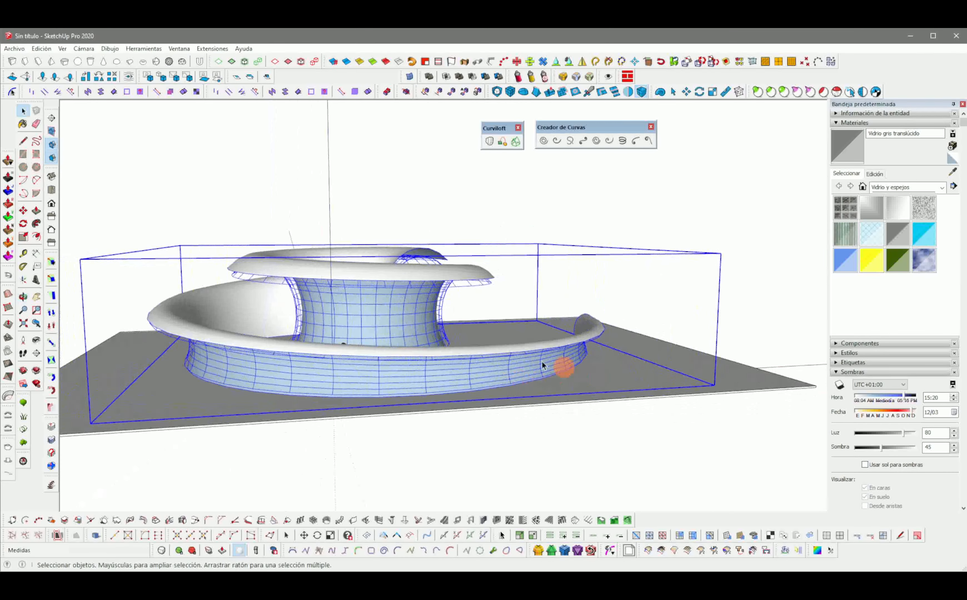
- Convert the spiral's edge lattice into grouped tubes with follow me on curves, diameter 0.05 m and precision 10
scroll(472, 267, up, 5)
double_click(473, 259)
double_click(473, 259)
triple_click(473, 258)
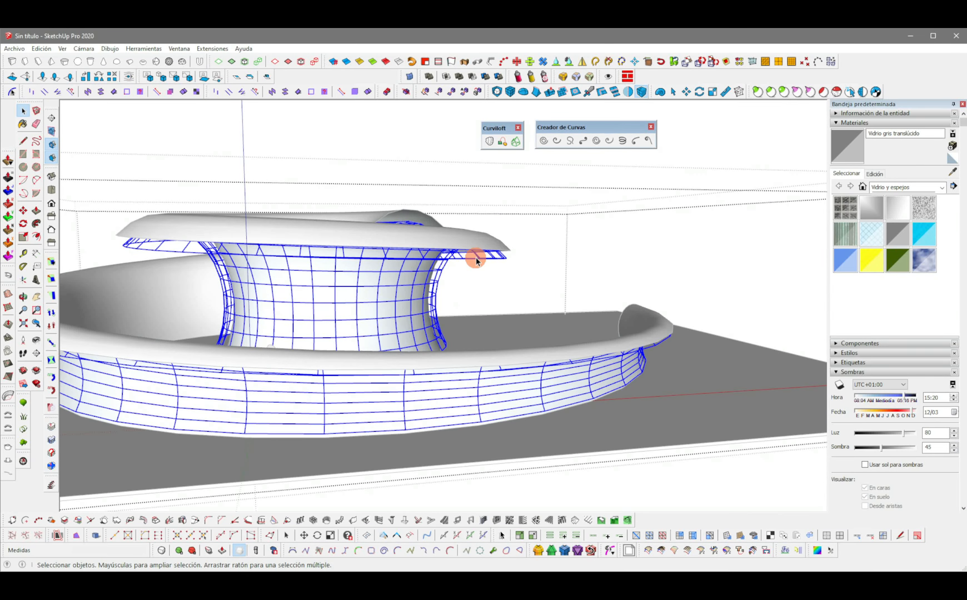
middle_drag(439, 273, 446, 245)
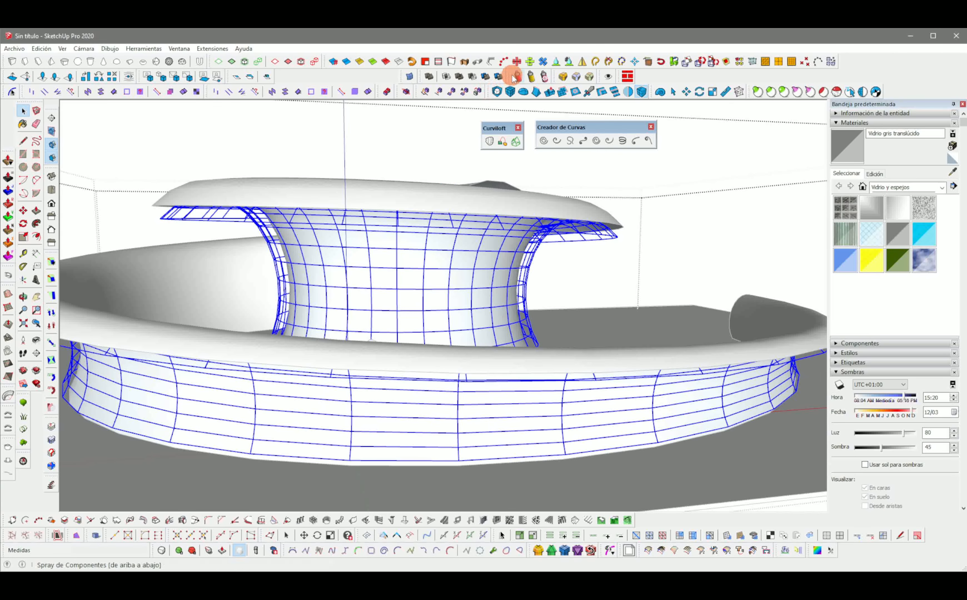
click(492, 62)
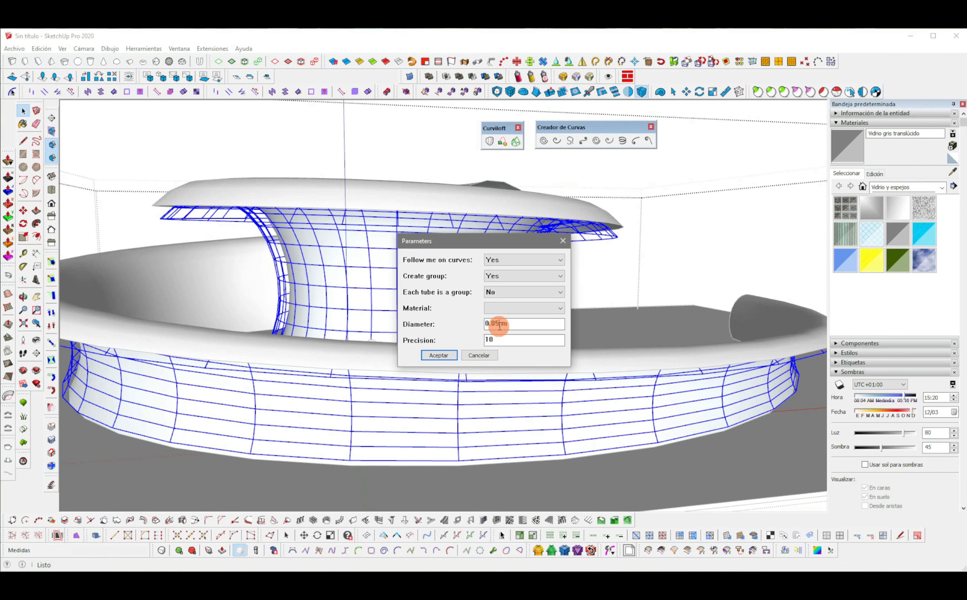
click(455, 354)
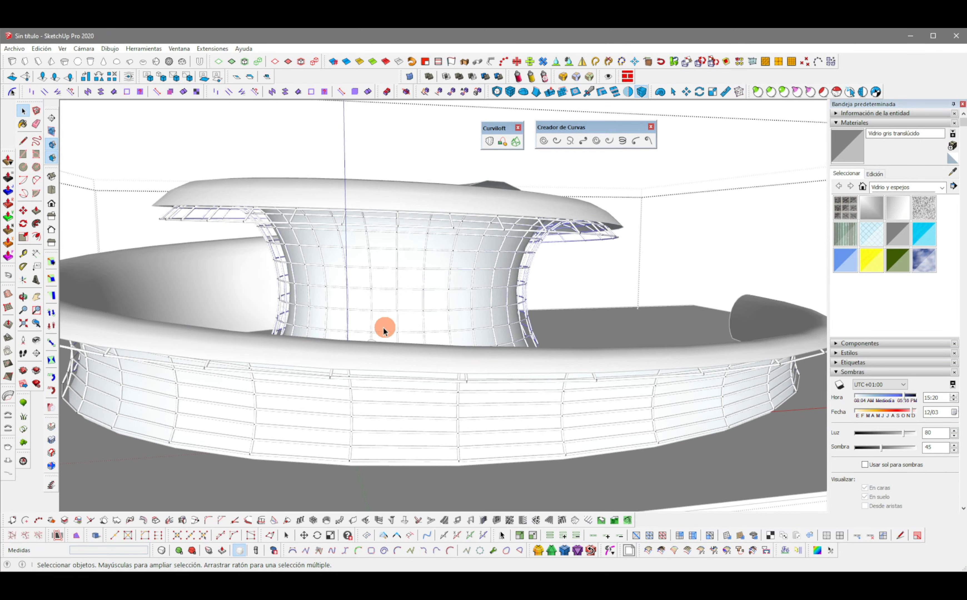
middle_drag(385, 328, 461, 324)
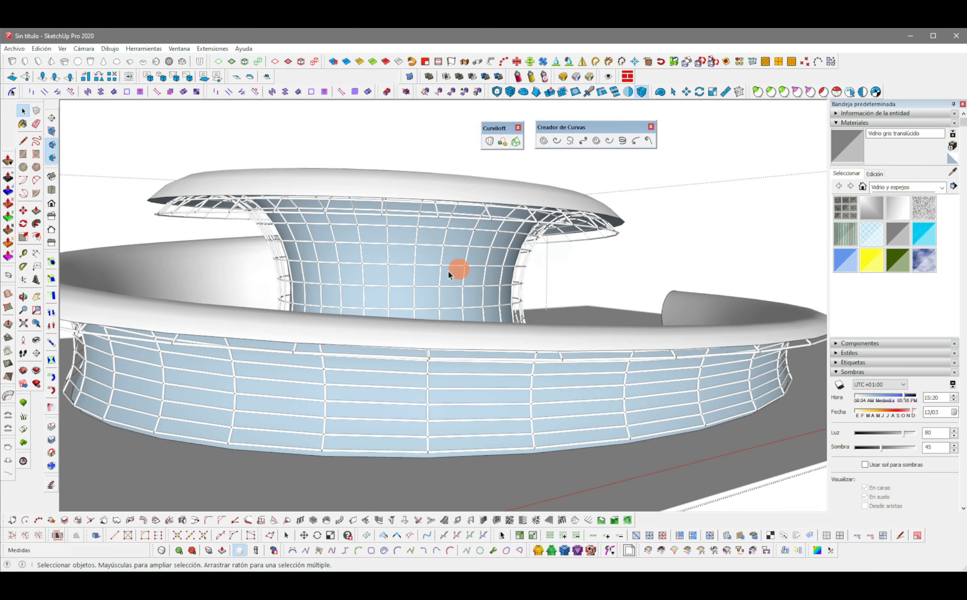
- Select all connected faces of the lofted spiral shell and thicken them about 0.08 m with Joint Push Pull
middle_drag(458, 270, 469, 372)
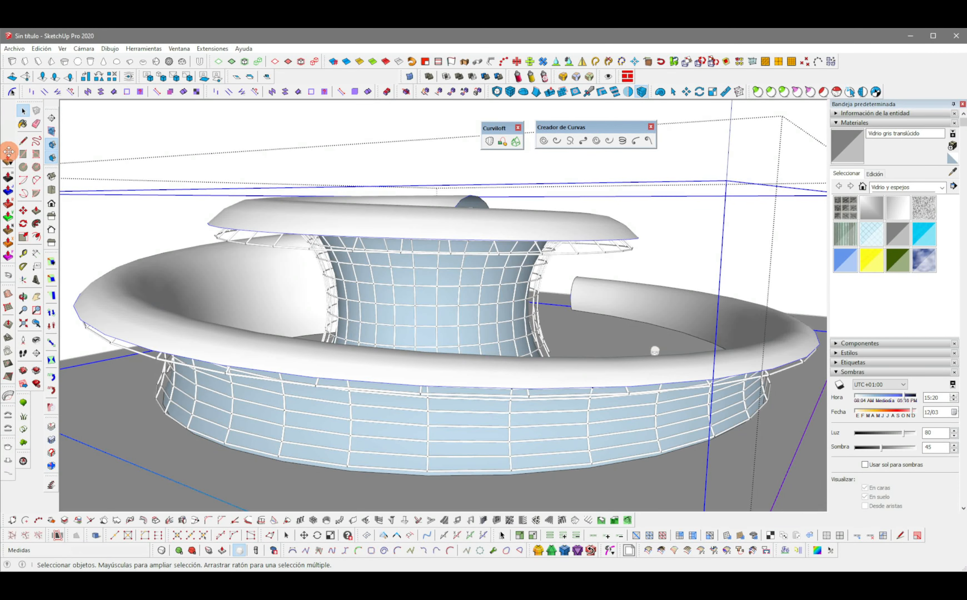
drag(9, 151, 350, 116)
click(157, 324)
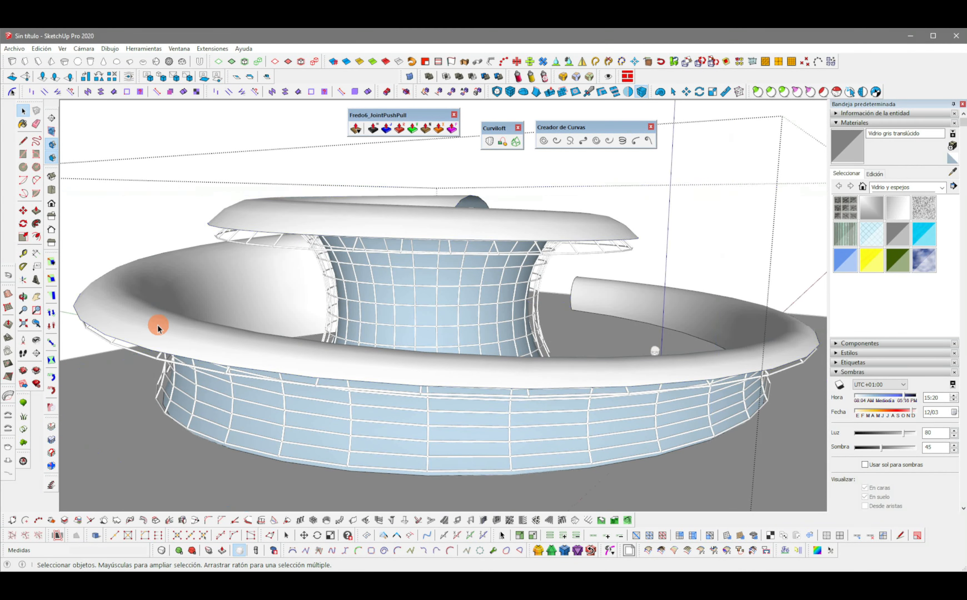
double_click(157, 324)
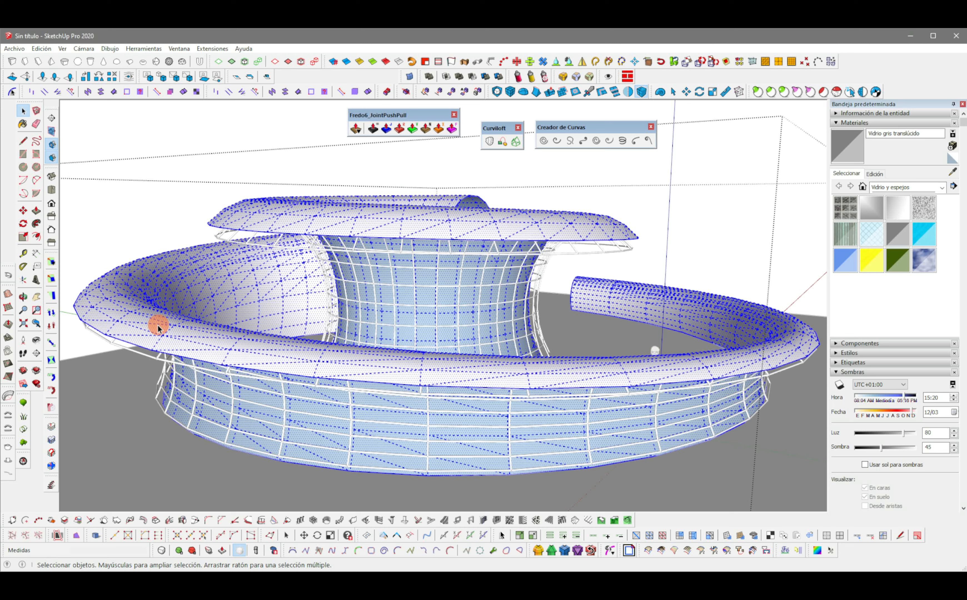
click(385, 131)
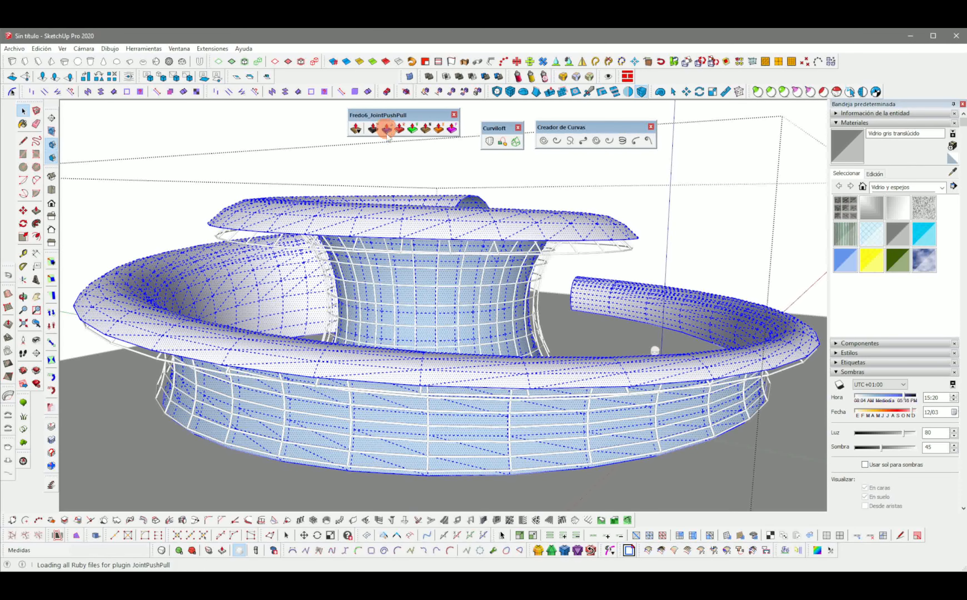
mouse_move(319, 214)
mouse_down()
mouse_move(321, 193)
mouse_move(323, 206)
mouse_up()
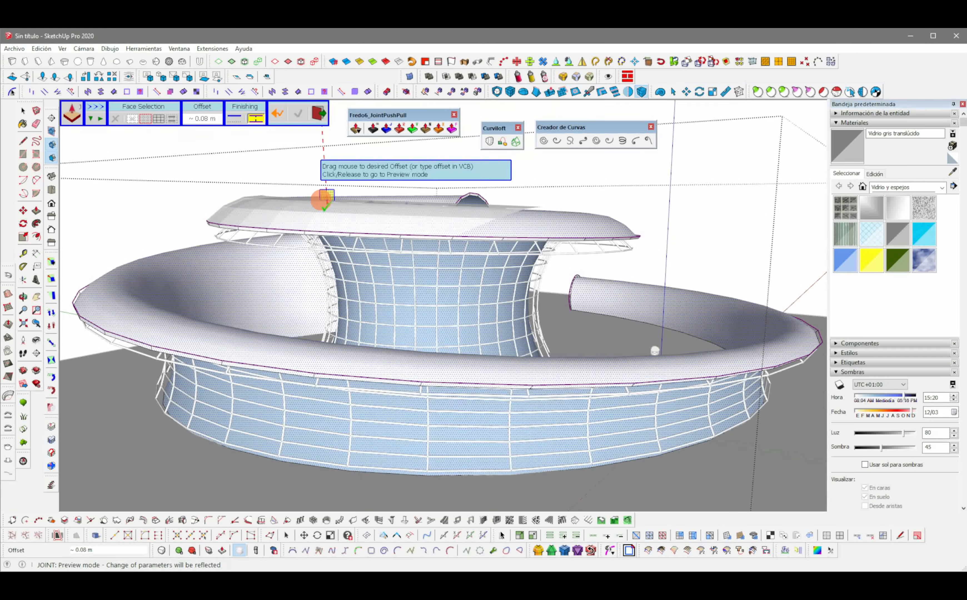
click(279, 149)
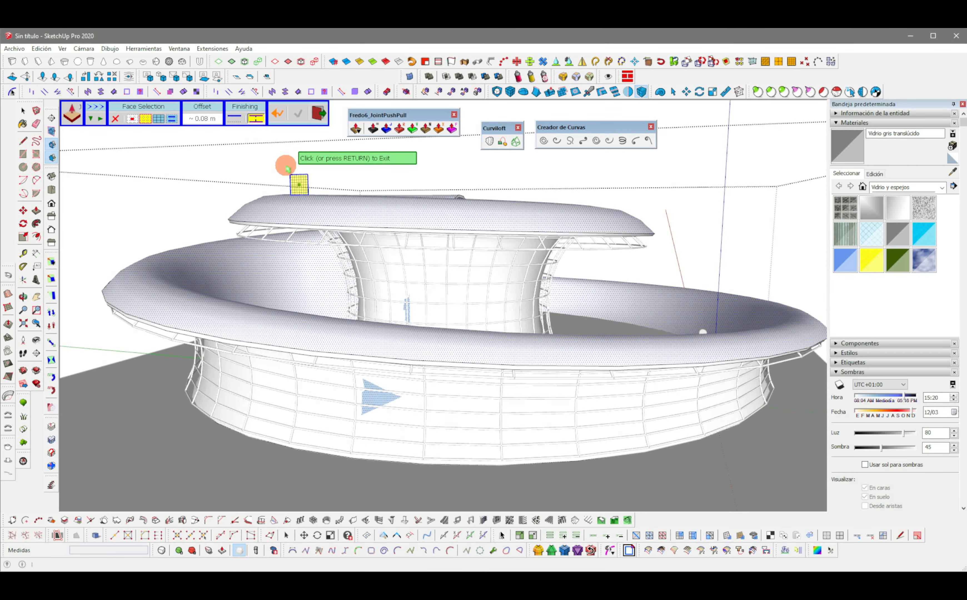
click(286, 168)
- Paint the tube lattice group with the orange Color C03 from the Colores collection
middle_drag(285, 167, 415, 267)
click(415, 267)
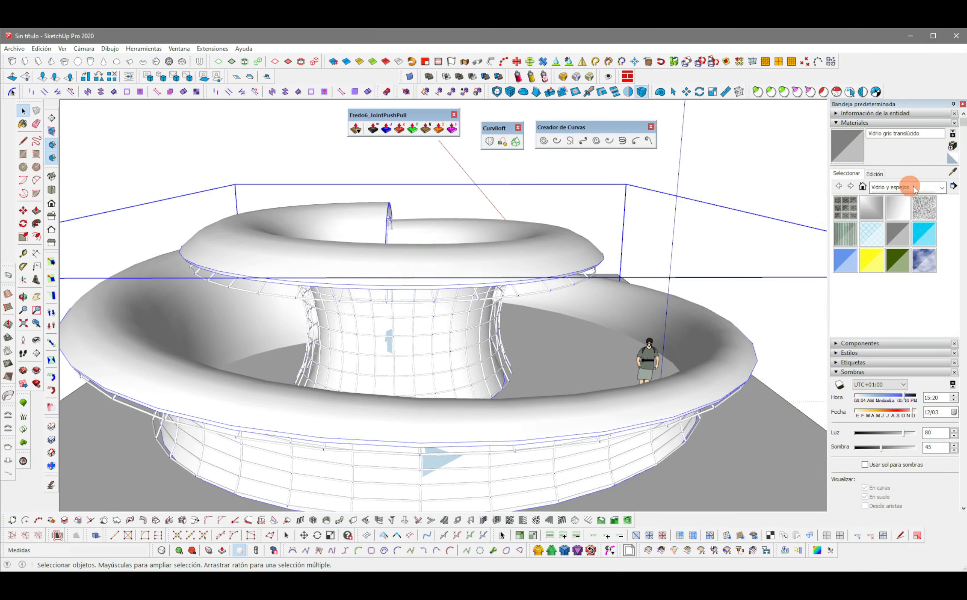
click(939, 189)
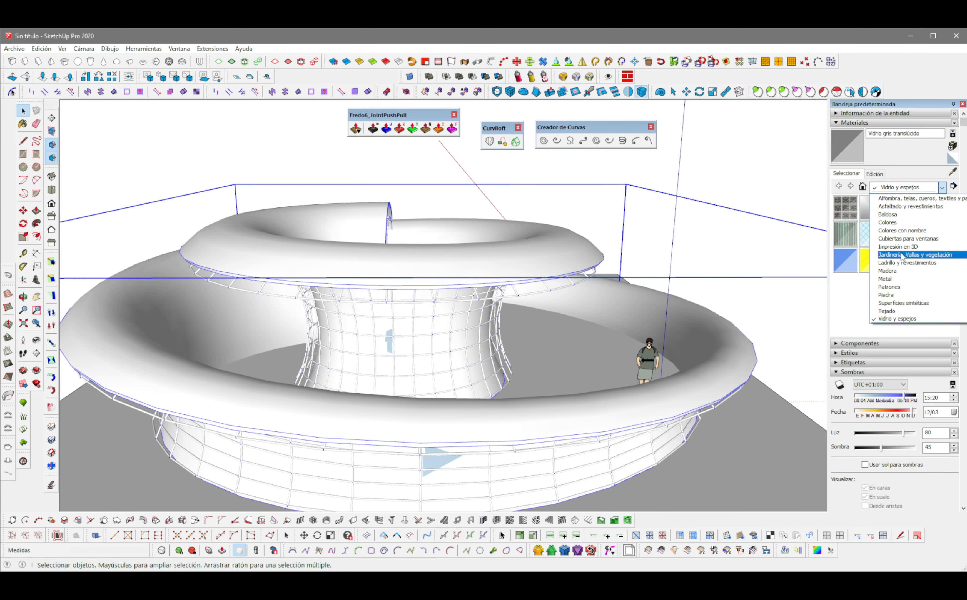
click(902, 223)
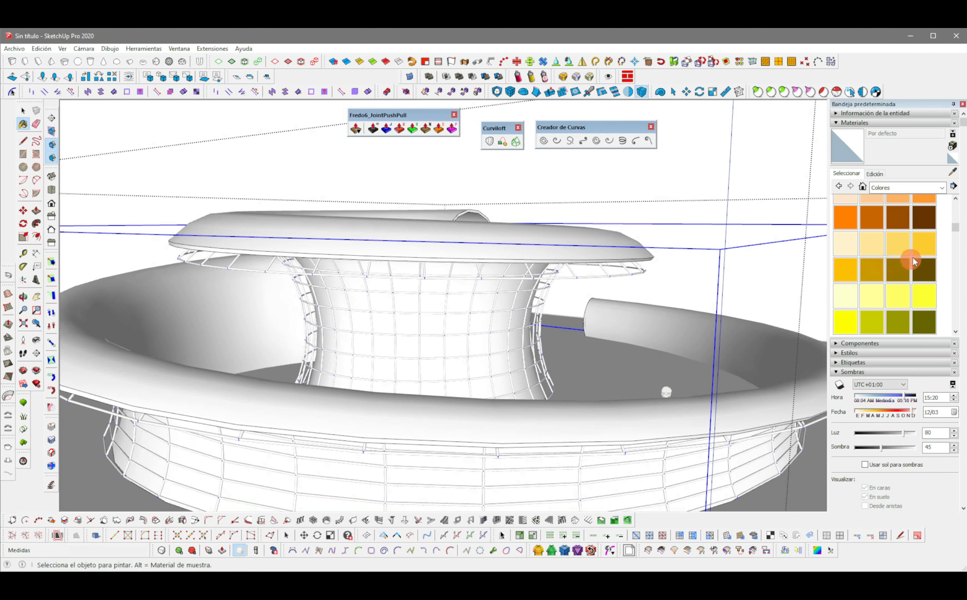
click(899, 200)
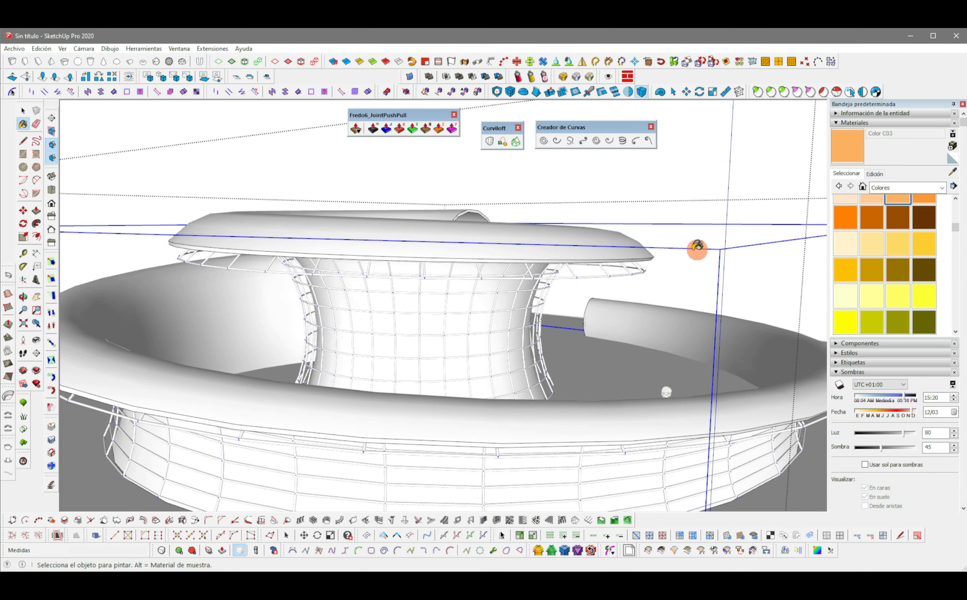
click(641, 269)
scroll(687, 275, down, 5)
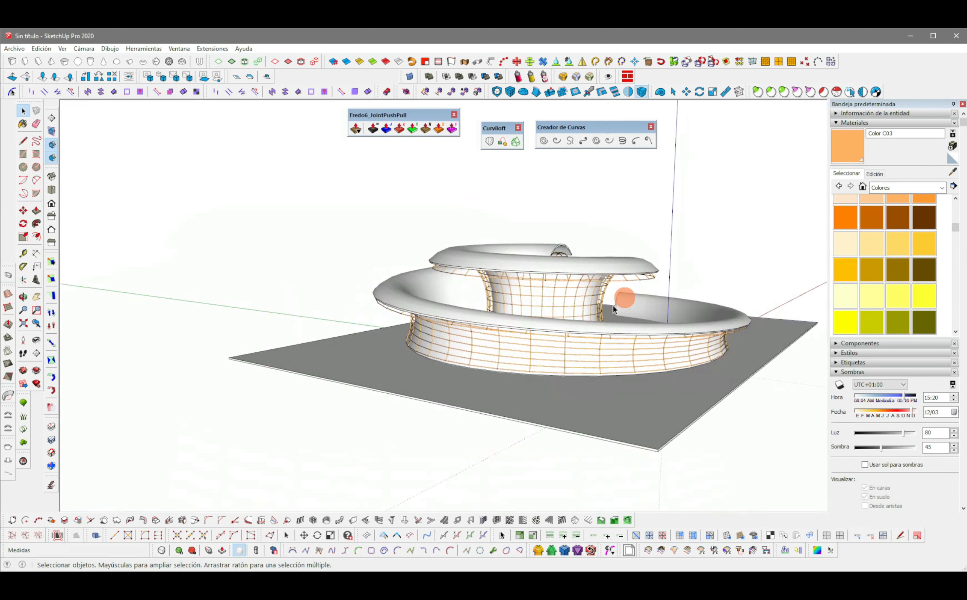
- Turn on shadows for the spiral building and its ground slab
middle_drag(622, 299, 384, 280)
scroll(691, 327, up, 3)
middle_drag(692, 328, 478, 330)
scroll(481, 308, down, 4)
middle_drag(385, 352, 373, 350)
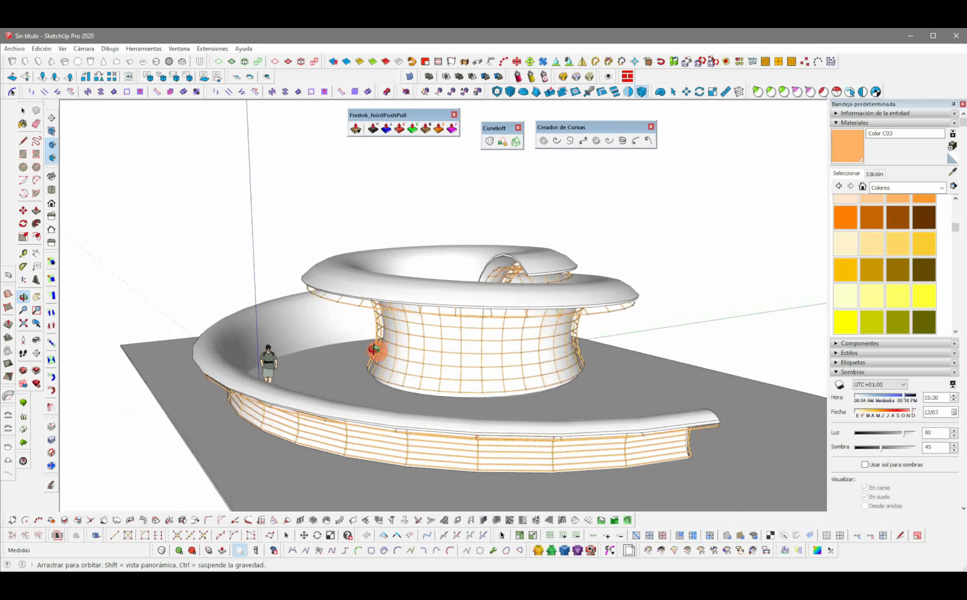
click(849, 392)
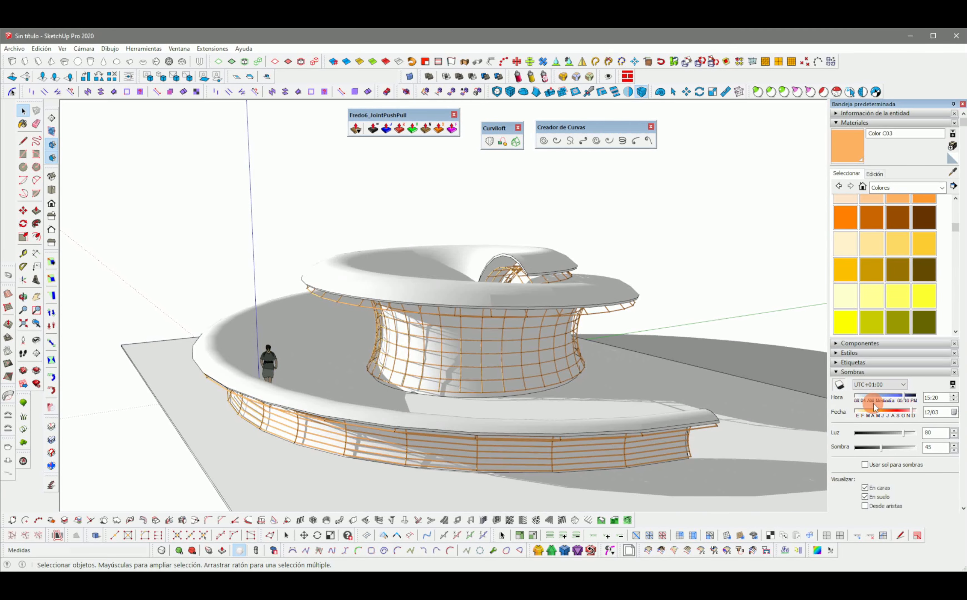
- Set the shadow date to 12/28 and the time to 12:33
middle_drag(550, 395, 441, 377)
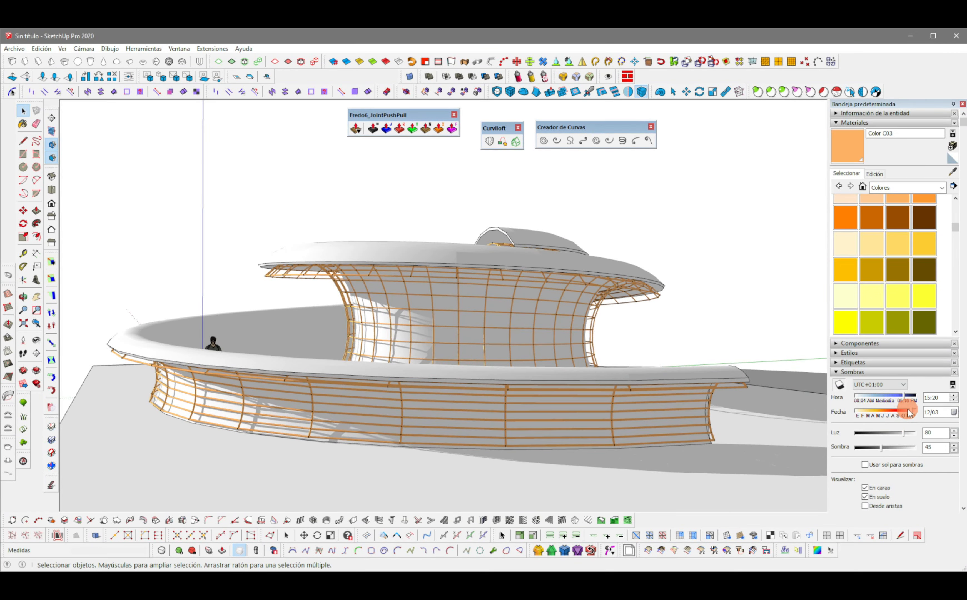
click(886, 413)
mouse_move(886, 413)
mouse_down()
mouse_move(919, 411)
mouse_move(884, 398)
mouse_up()
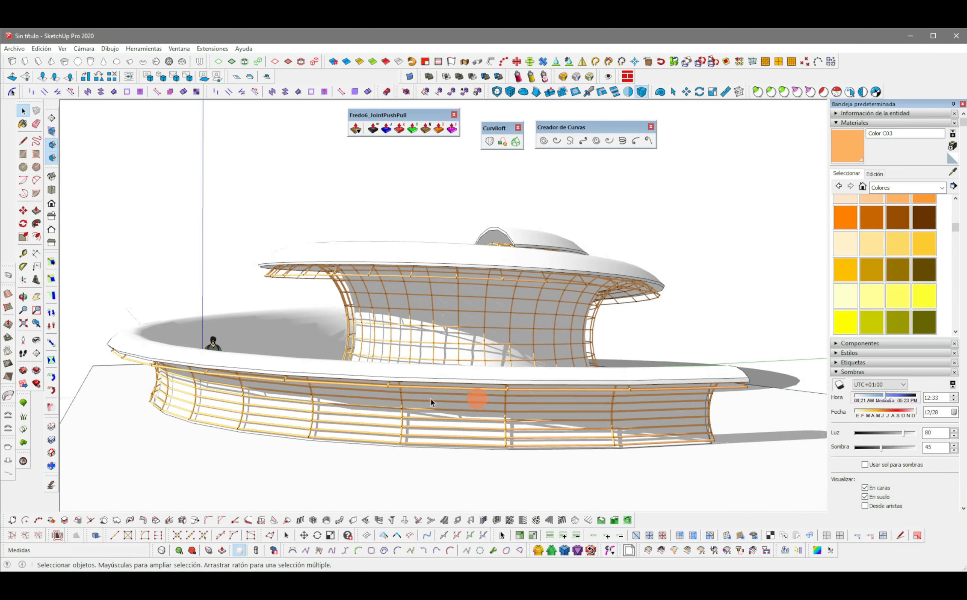
middle_drag(471, 399, 525, 363)
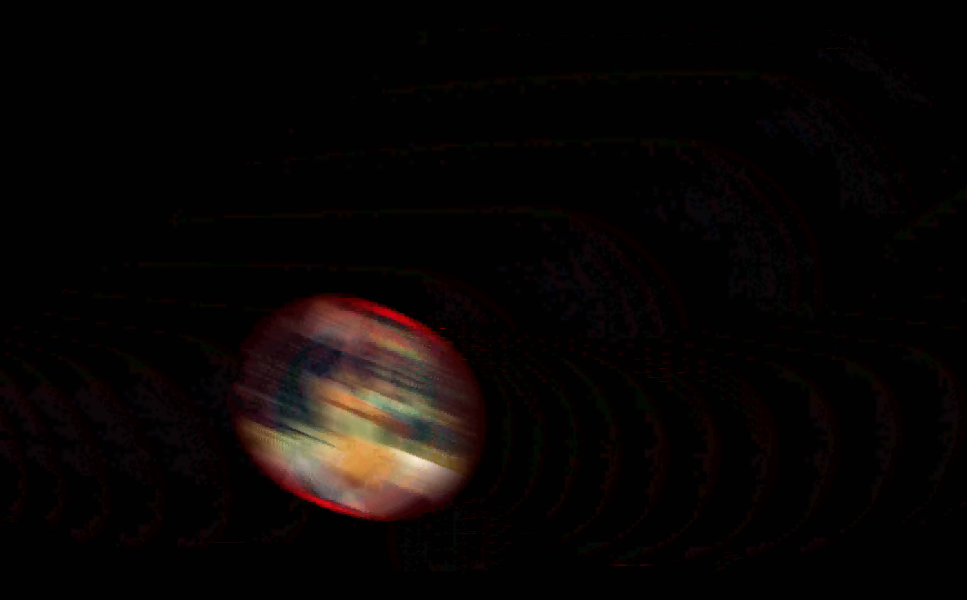